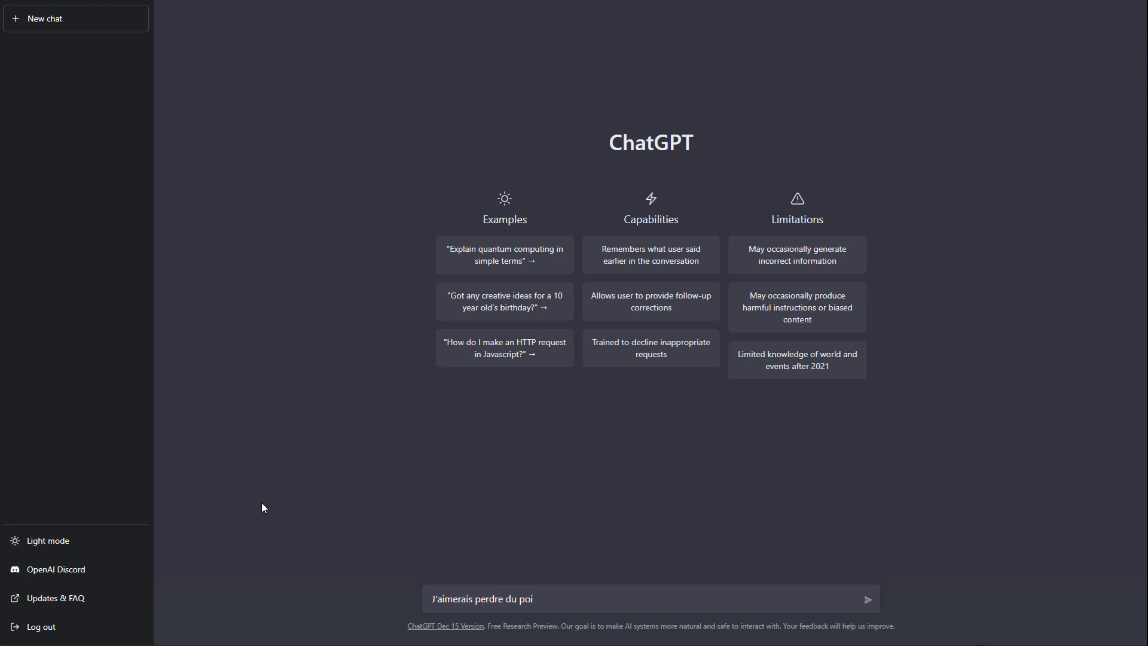
# - Complete and send the prompt "J'aimerais perdre du poids et gagner du muscle, tu peux me faire un programme hebdomadaire de fitness ?"
pyautogui.write('gner du muscle, tu peux m')
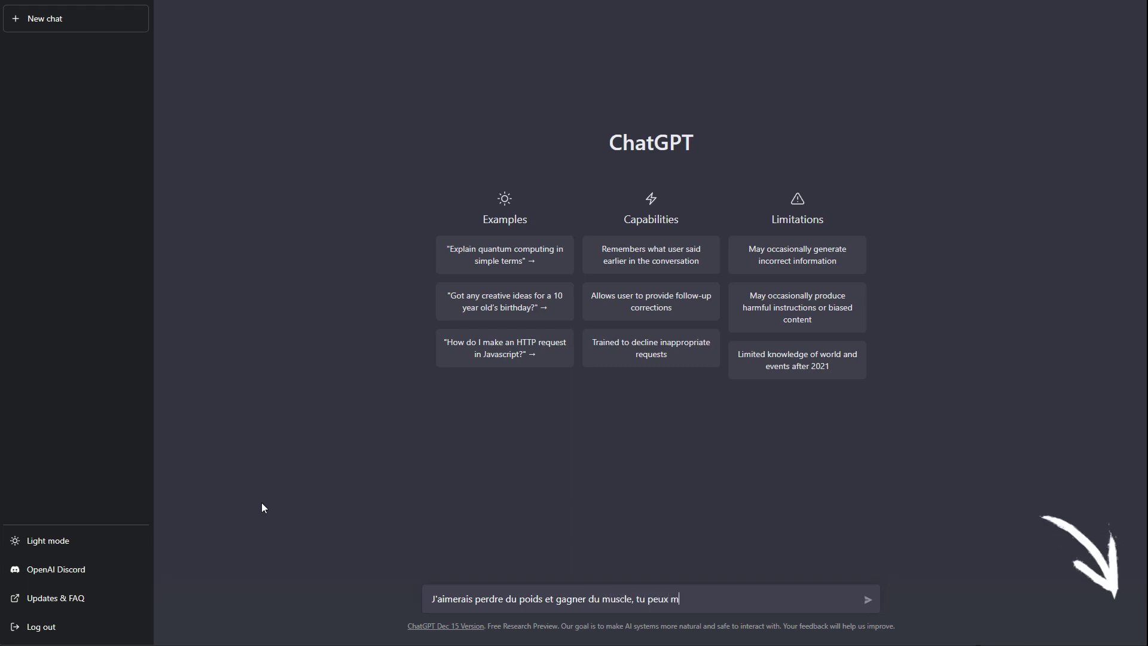
pyautogui.write('e taire un programme hed')
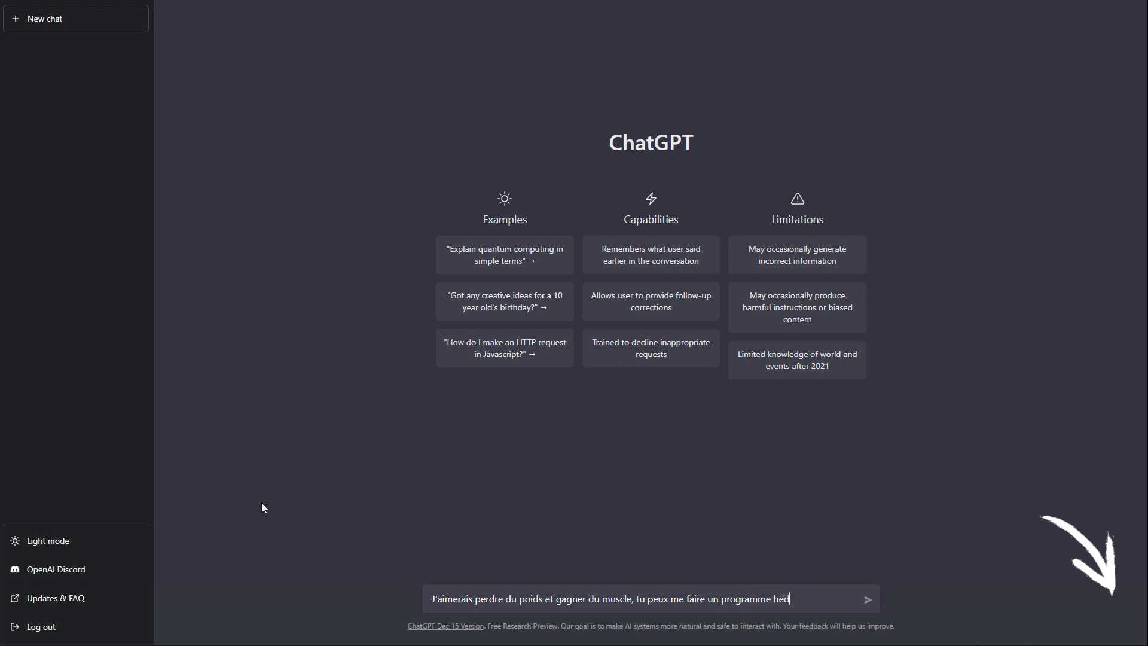
pyautogui.press('BackSpace')
pyautogui.write('bdomadaire de')
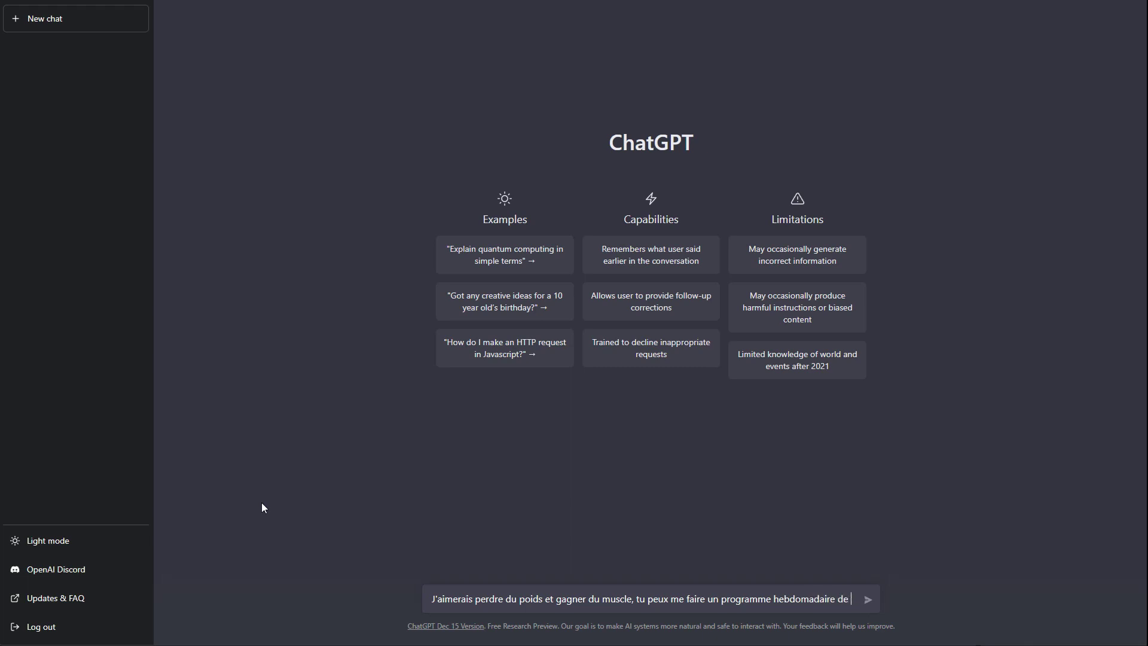
pyautogui.write('itness ?')
pyautogui.press('Return')
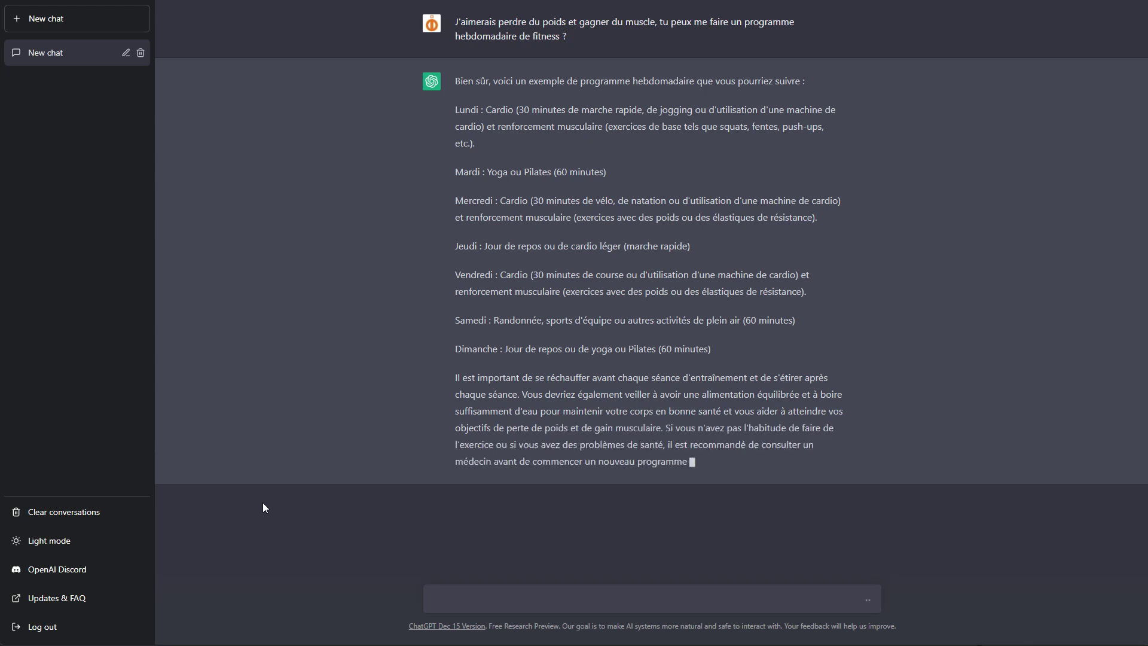
# - Ask for the weekly program as a table with the message "mets moi ce programme sous forme de tableau"
pyautogui.write('ets moi ce programme sous forme de tableau')
pyautogui.press('Return')
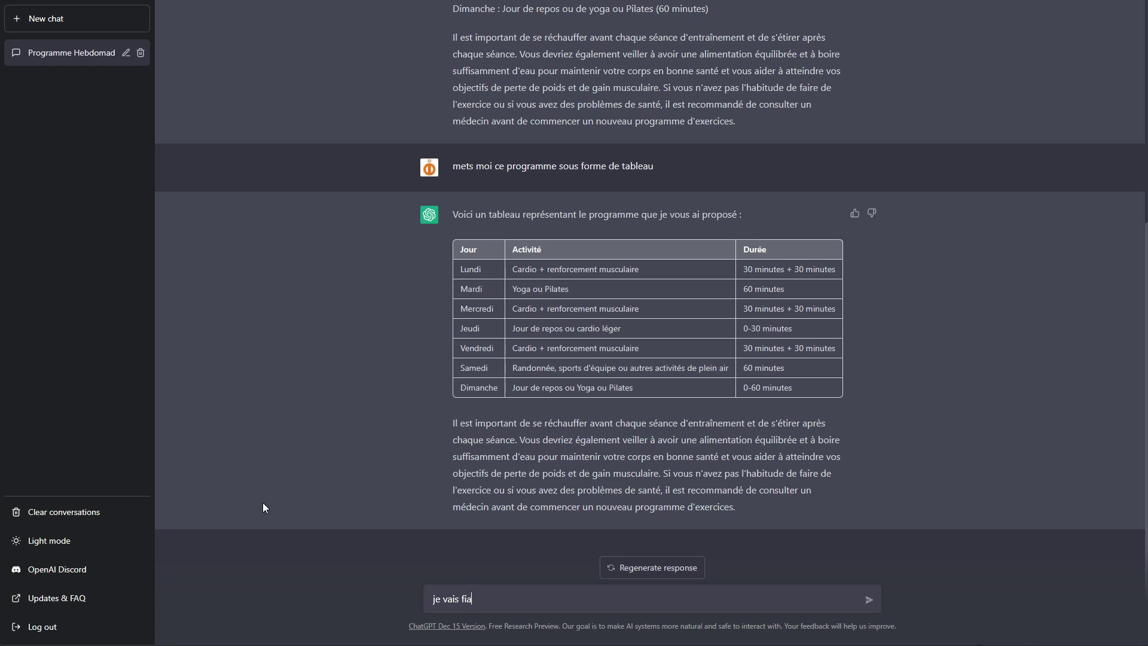
# - Say in French that the program will be done at home and request about ten strength exercises requiring no equipment
pyautogui.write('re ce programme à la maison. Tu peux me donner une dizaine d')
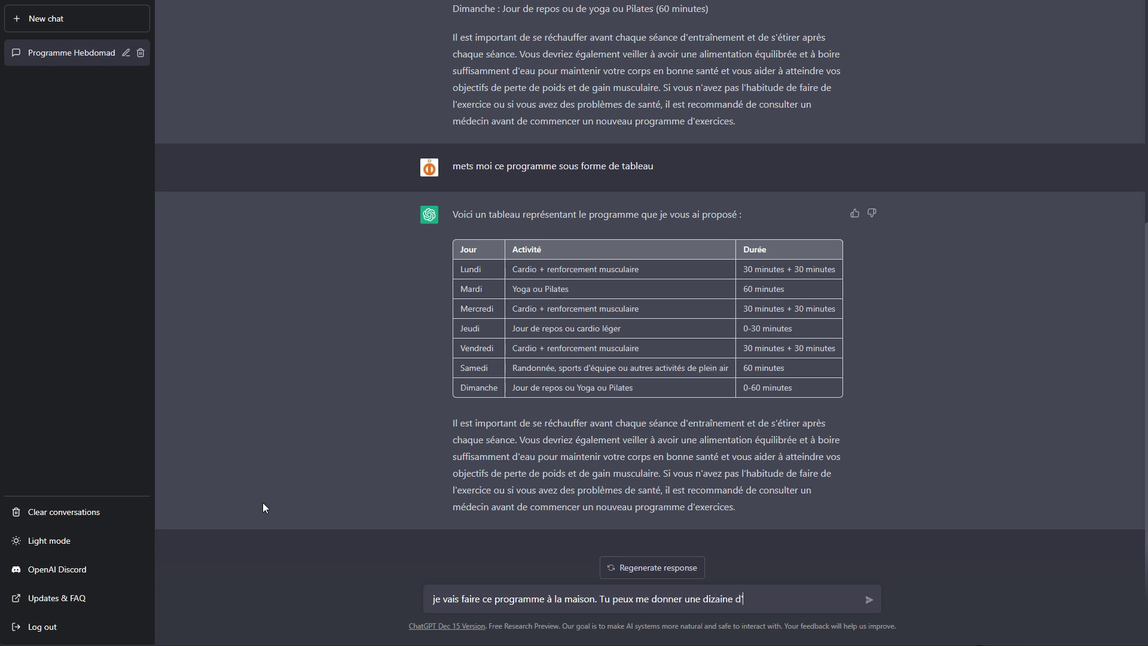
pyautogui.write('de mu')
pyautogui.write('sculation que je peux f')
pyautogui.write('aire à la maison sans m')
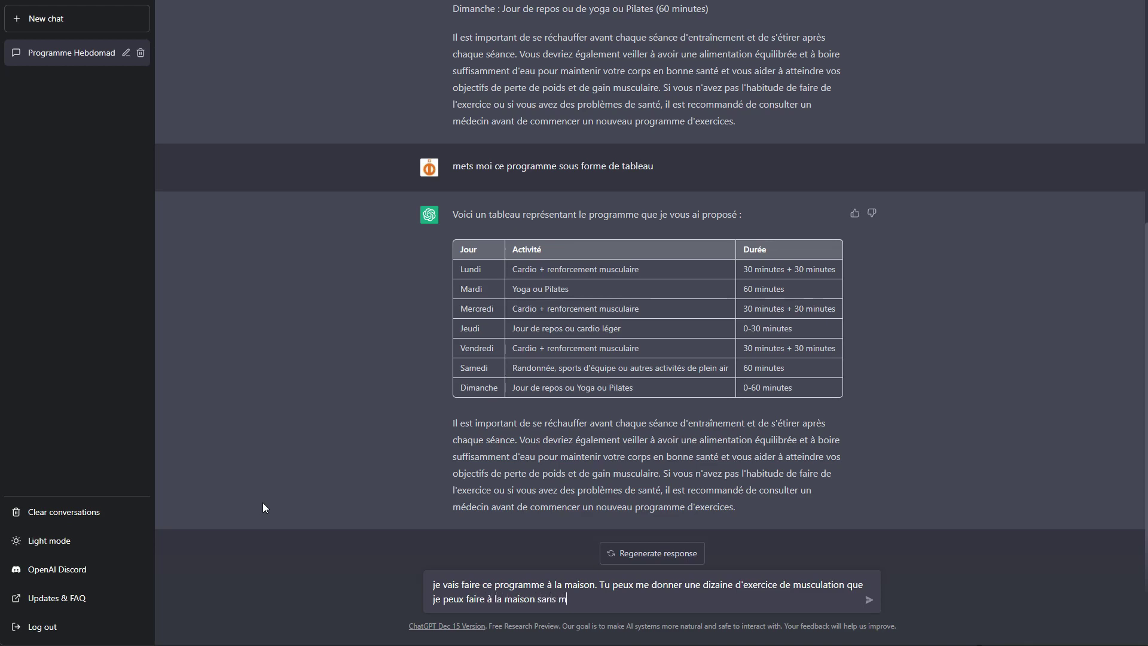
pyautogui.write('atériel ?')
pyautogui.press('Return')
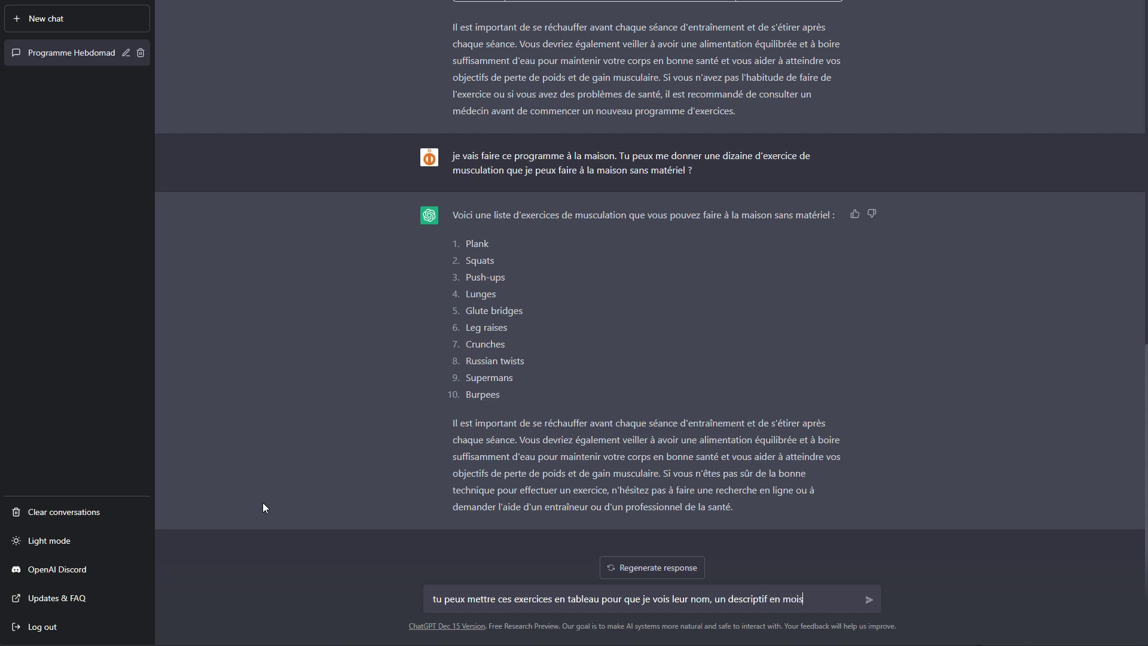
# - Request in French a table of these exercises with their name, an activity description under 10 words and the muscles worked
pyautogui.write('10 mots de')
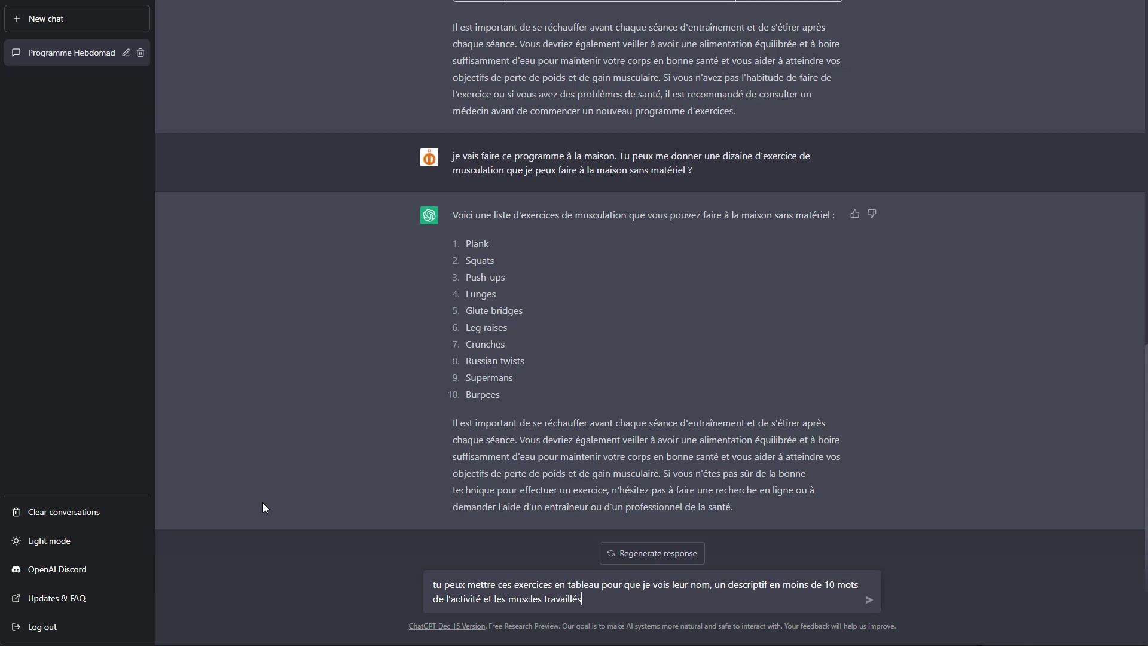
pyautogui.press('Return')
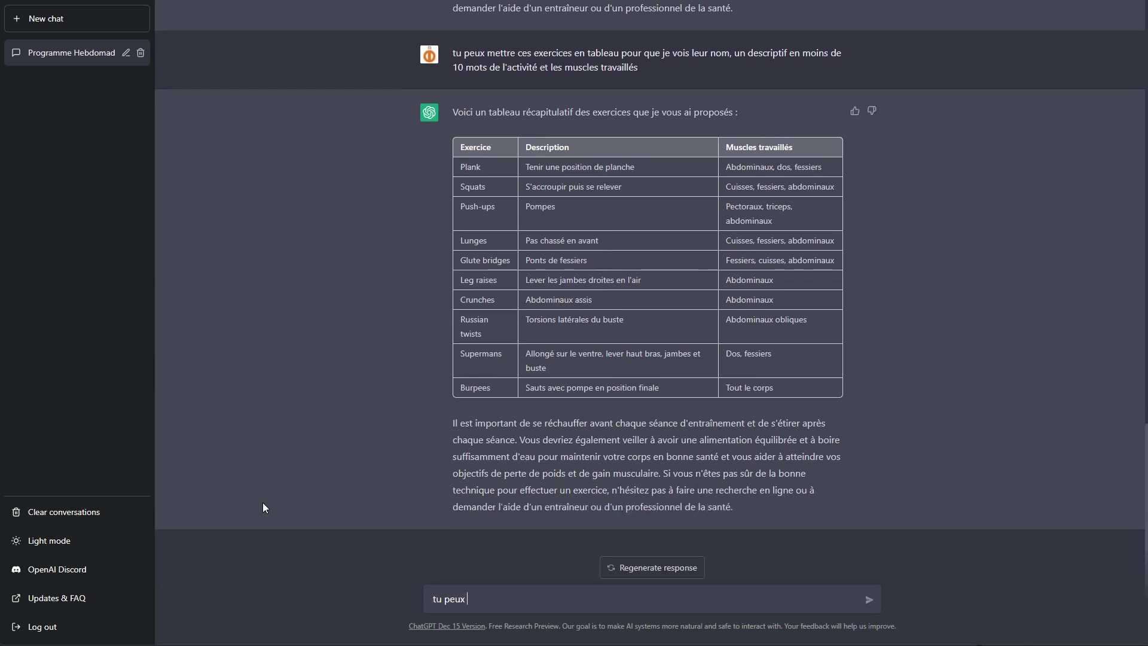
# - Ask in French to group the exercises into "haut du corps" and "bas du corps" and update the program to alternate those strength days
pyautogui.write('ouper ces exercices en 2 catégories : hai')
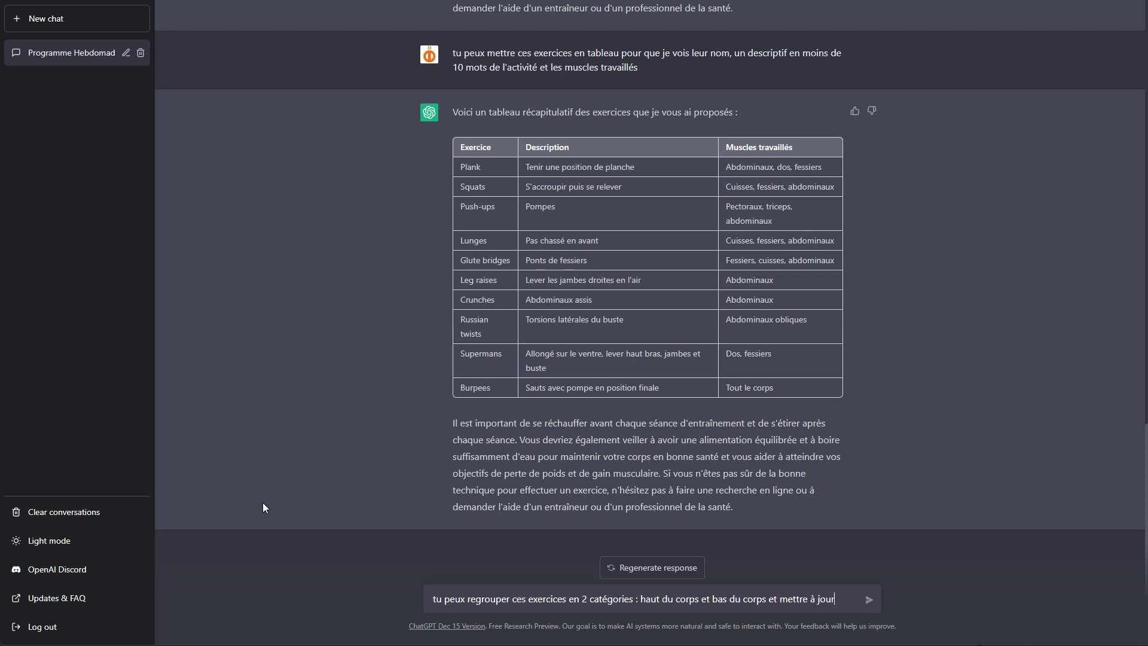
pyautogui.write('mon programme pour alterner les jours de musculation qui travaillent le haut et le')
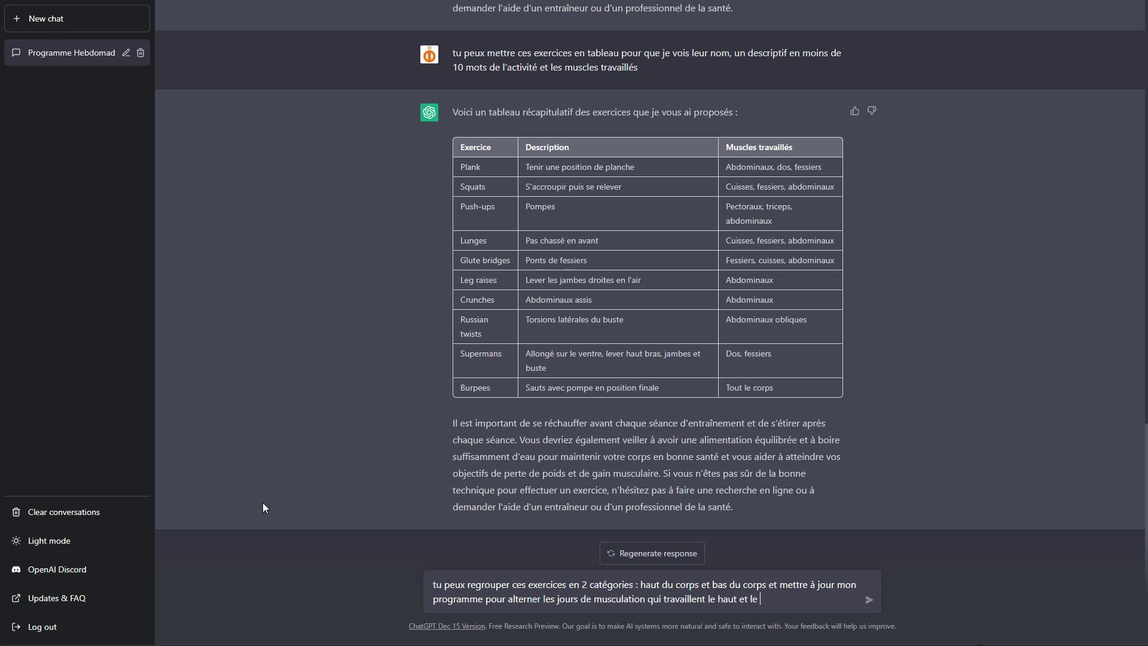
pyautogui.write('.')
pyautogui.press('Return')
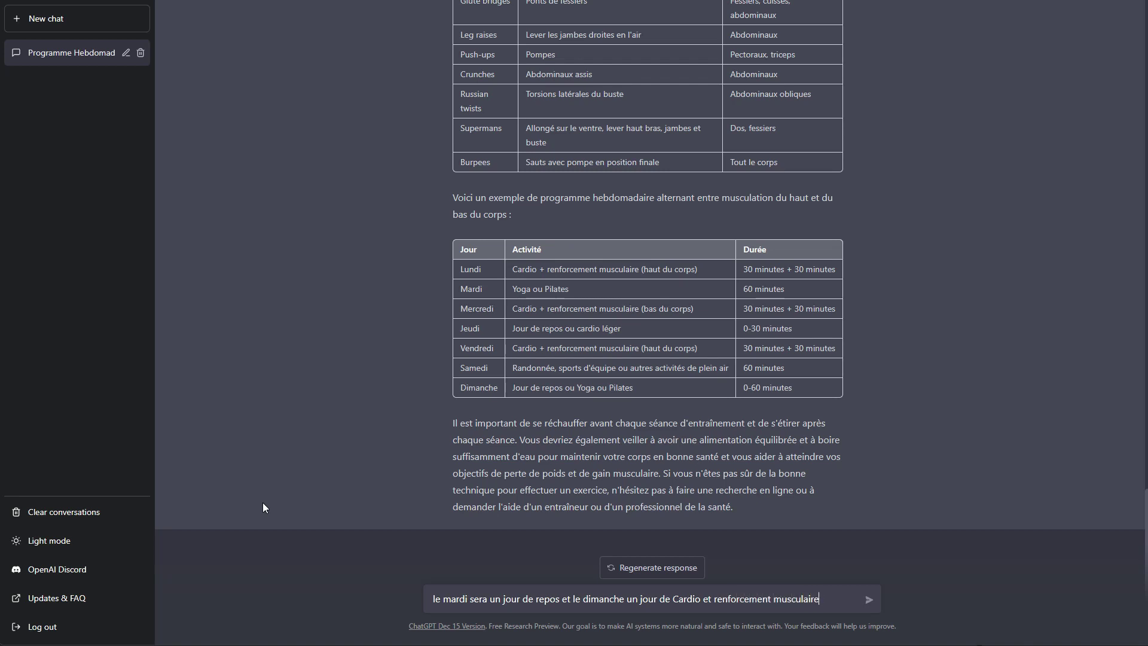
# - Send the schedule change "le mardi sera un jour de repos et le dimanche un jour de Cardio et renforcement musculaire."
pyautogui.write('met')
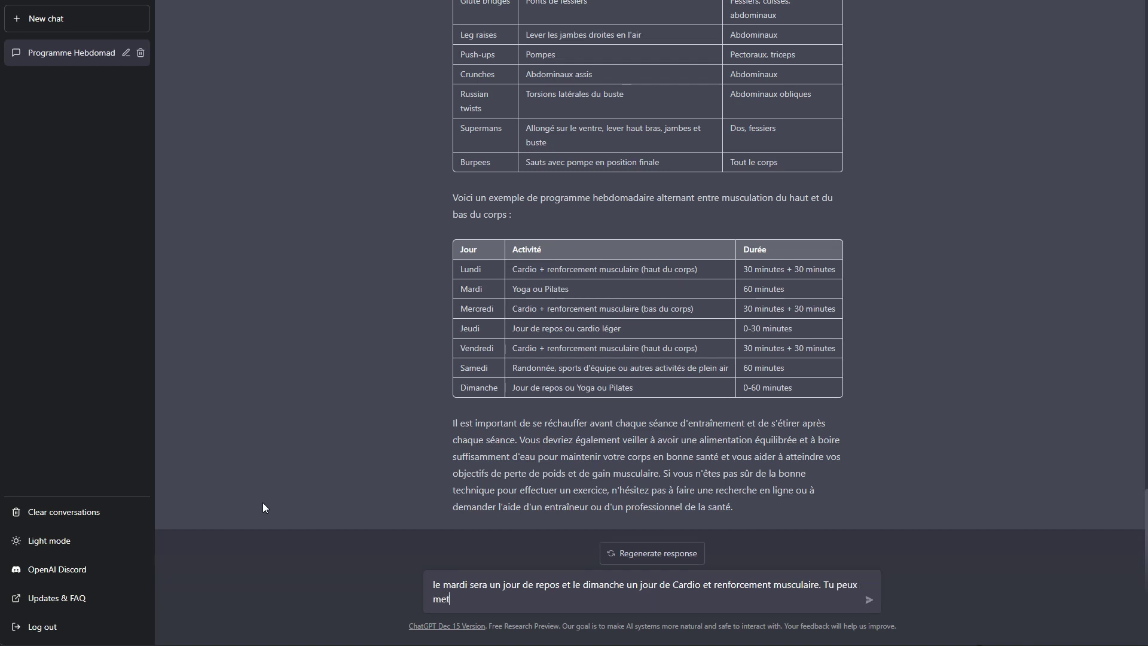
pyautogui.press('BackSpace')
pyautogui.press('BackSpace')
pyautogui.press('BackSpace')
pyautogui.press('BackSpace')
pyautogui.press('BackSpace')
pyautogui.press('BackSpace')
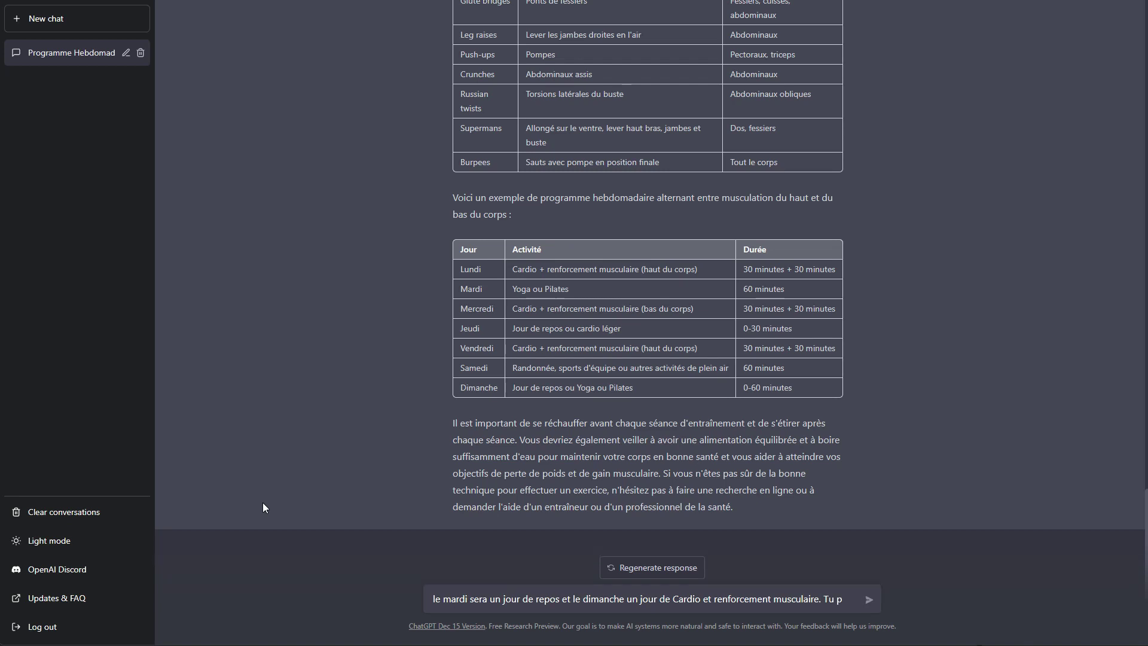
pyautogui.press('BackSpace')
pyautogui.press('Return')
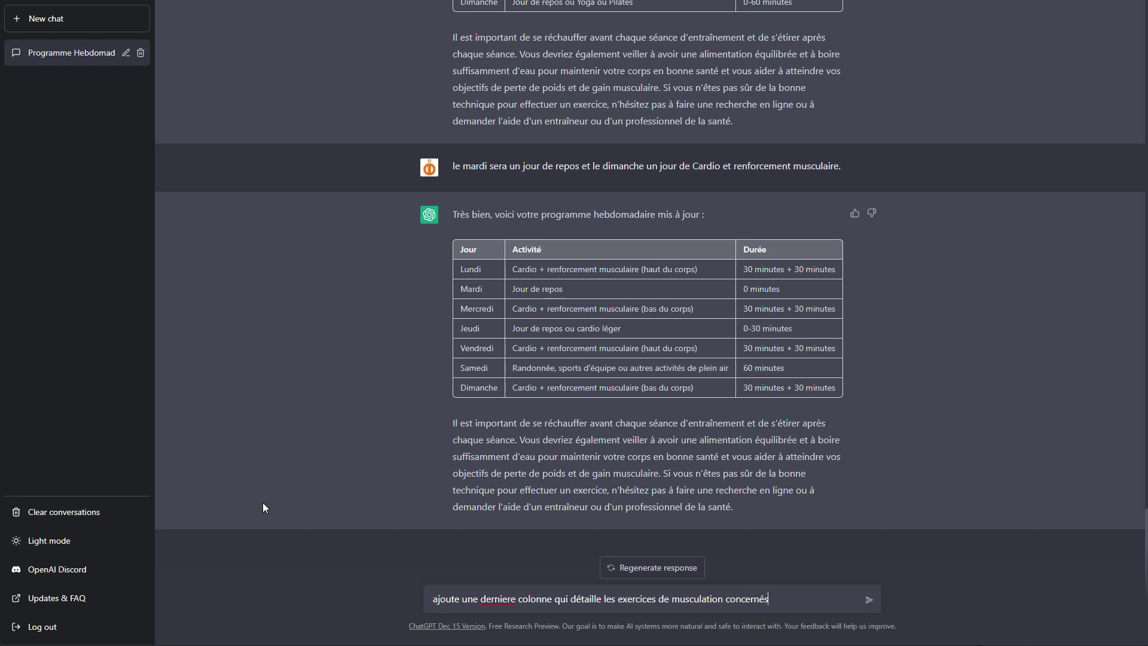
# - Send "ajoute une derniere colonne qui détaille les exercices de musculation concernés" and thank the assistant with "Je te remercie c'est parfait."
pyautogui.press('Return')
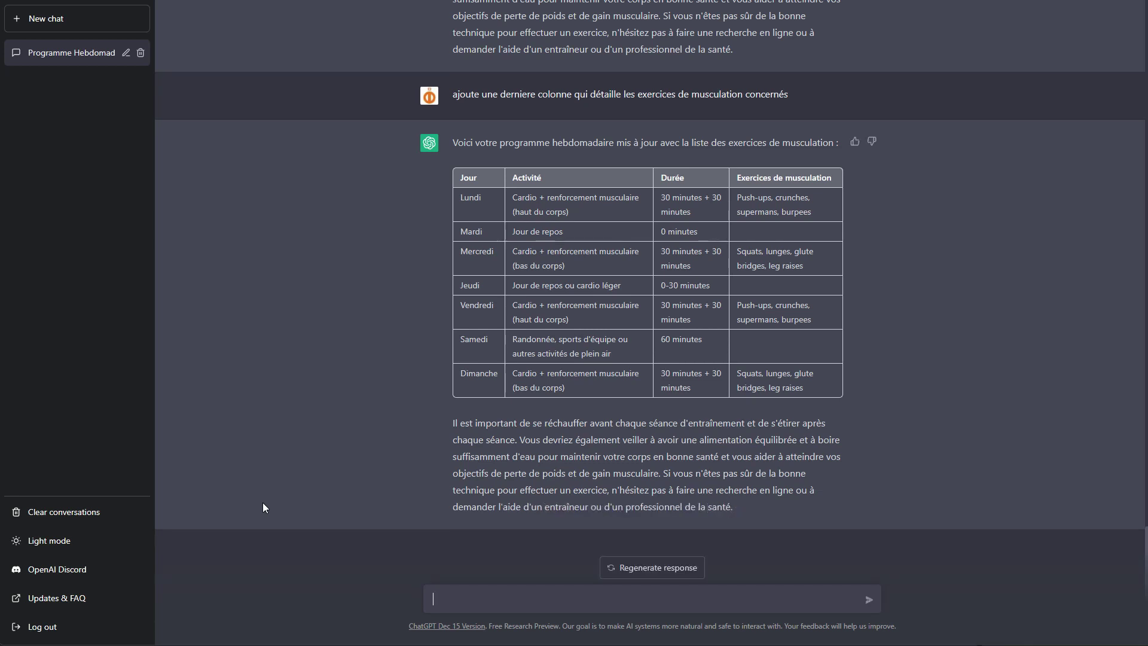
pyautogui.write("remercie c'est parfait.")
pyautogui.press('Return')
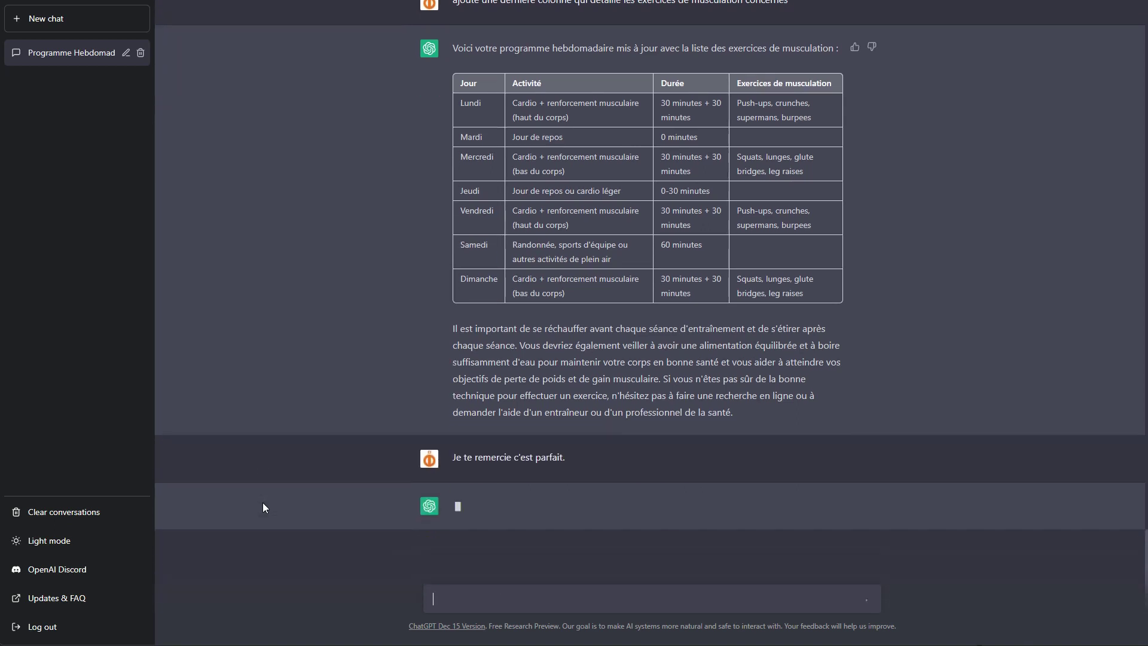